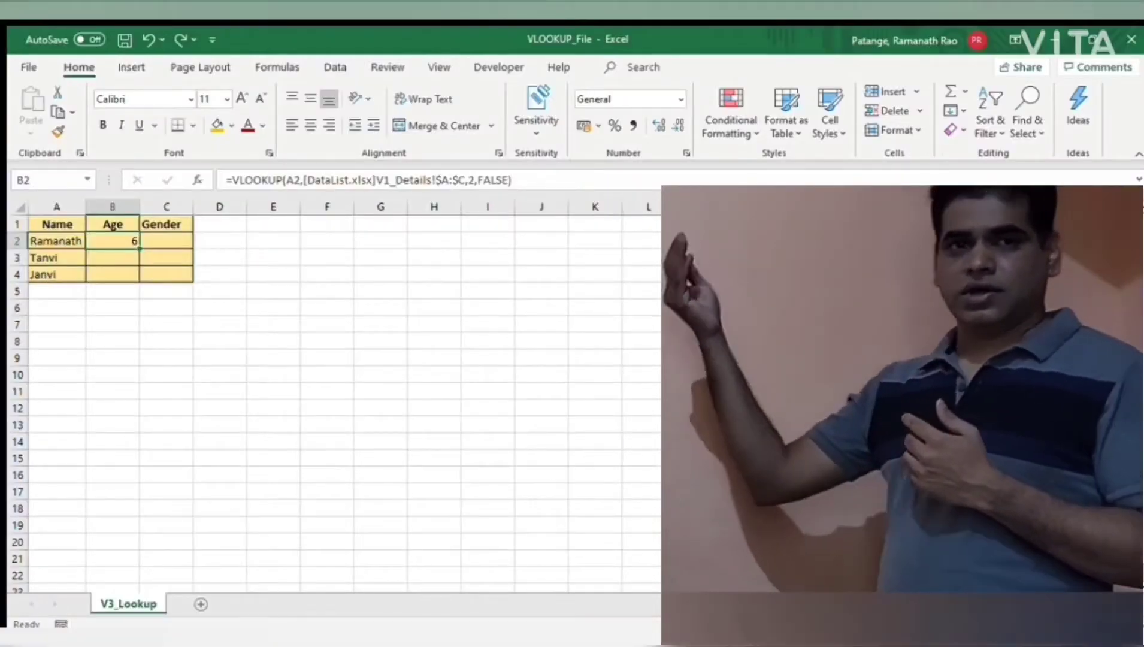
# Step: Examine the VLOOKUP formula in B2, focusing on its lookup cell A2 and the table reference to the DataList.xlsx workbook
pyautogui.doubleClick(129, 243)
pyautogui.moveTo(148, 242); pyautogui.dragTo(164, 247)
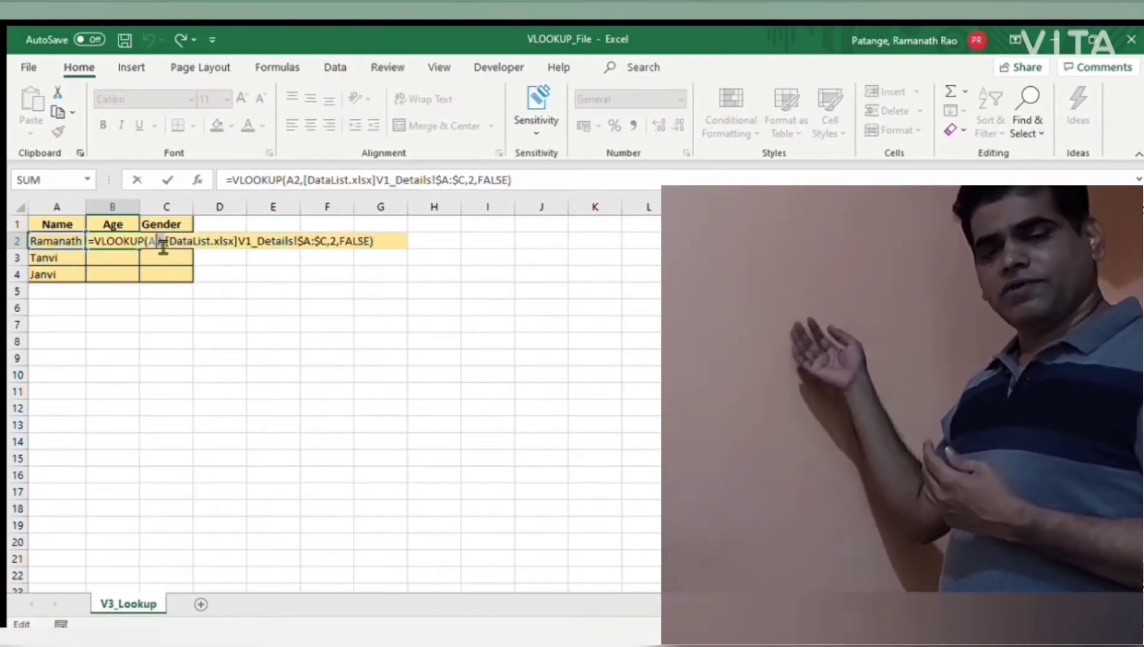
pyautogui.click(212, 244)
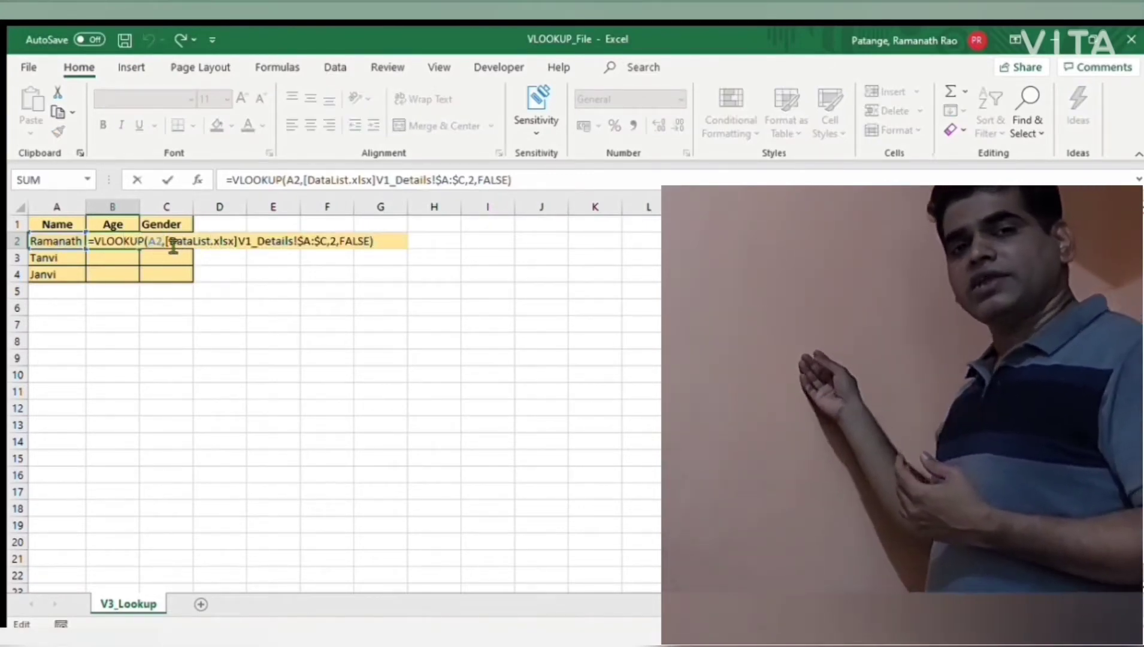
pyautogui.moveTo(170, 243); pyautogui.dragTo(334, 248)
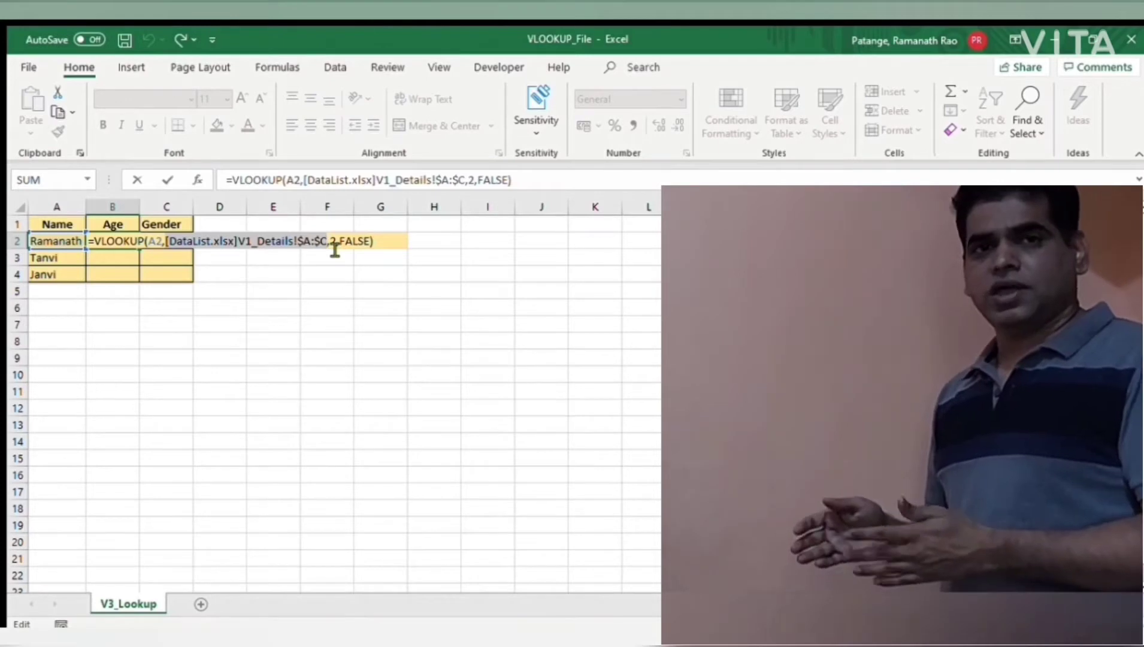
pyautogui.click(344, 249)
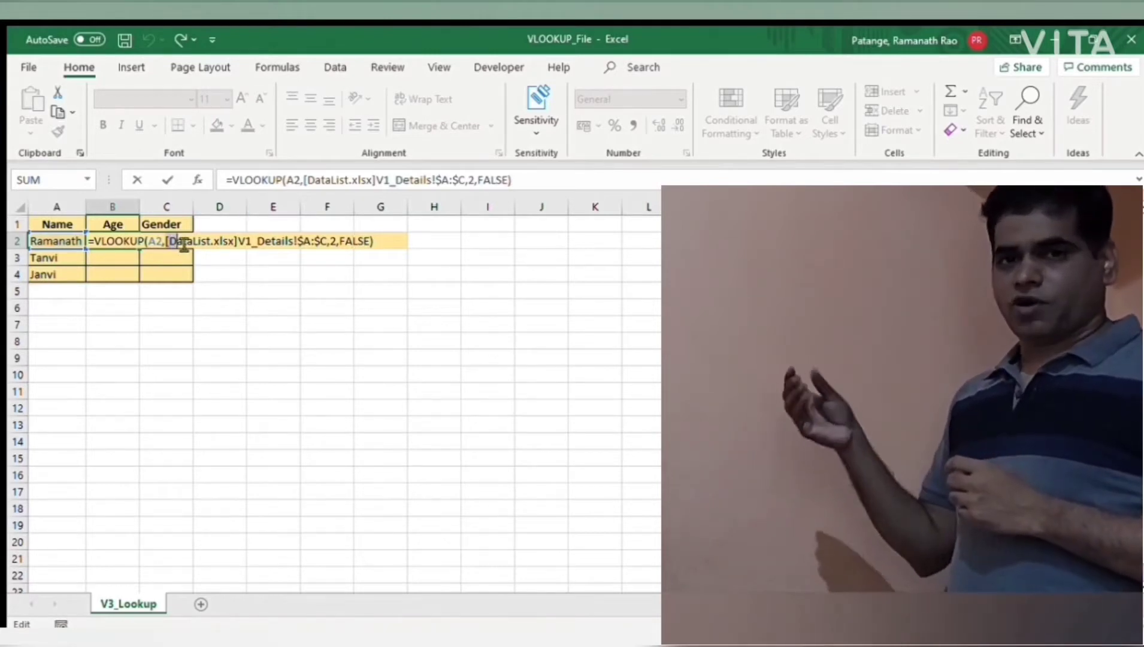
pyautogui.moveTo(167, 241); pyautogui.dragTo(239, 240)
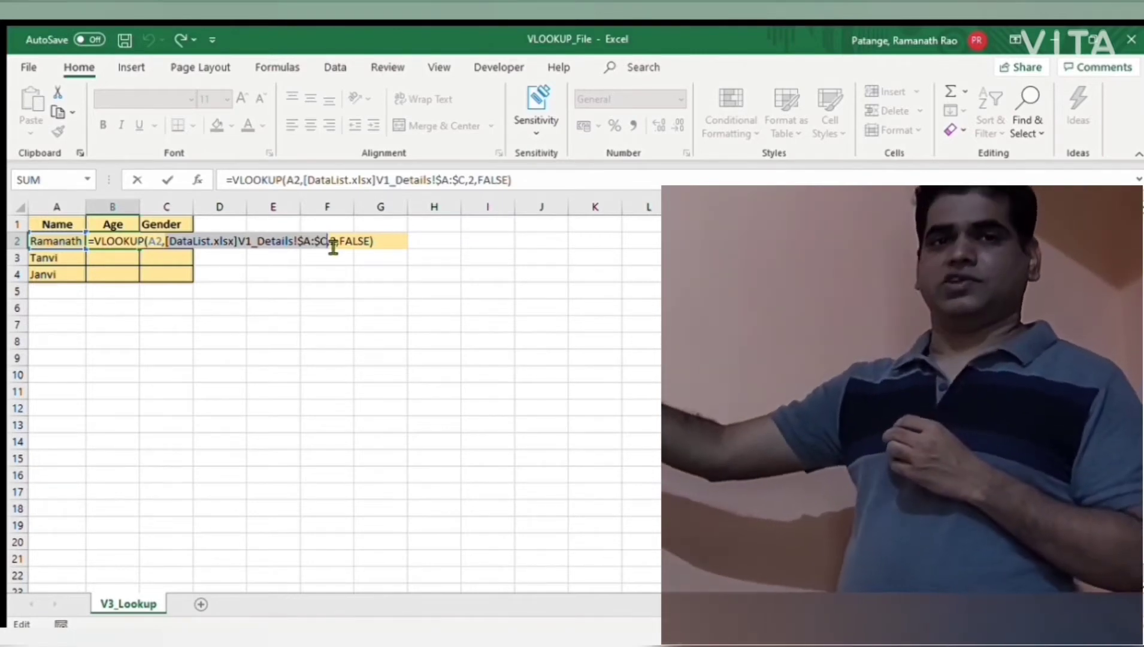
pyautogui.press('Return')
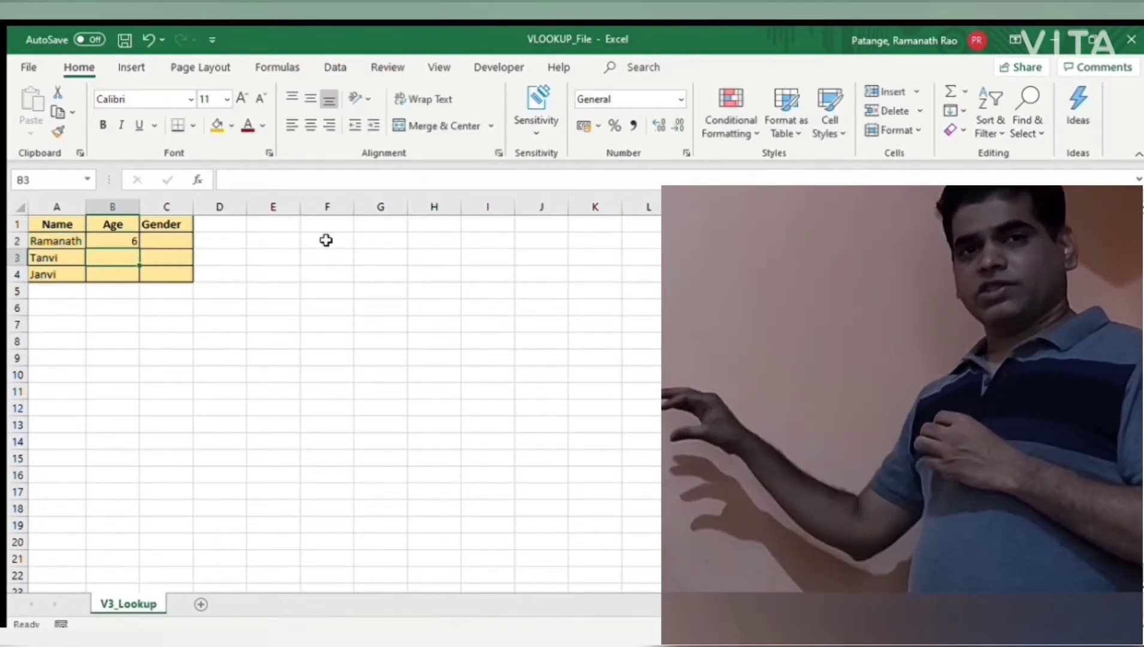
# Step: Copy the Age VLOOKUP formula from B2 down to B4
pyautogui.click(107, 238)
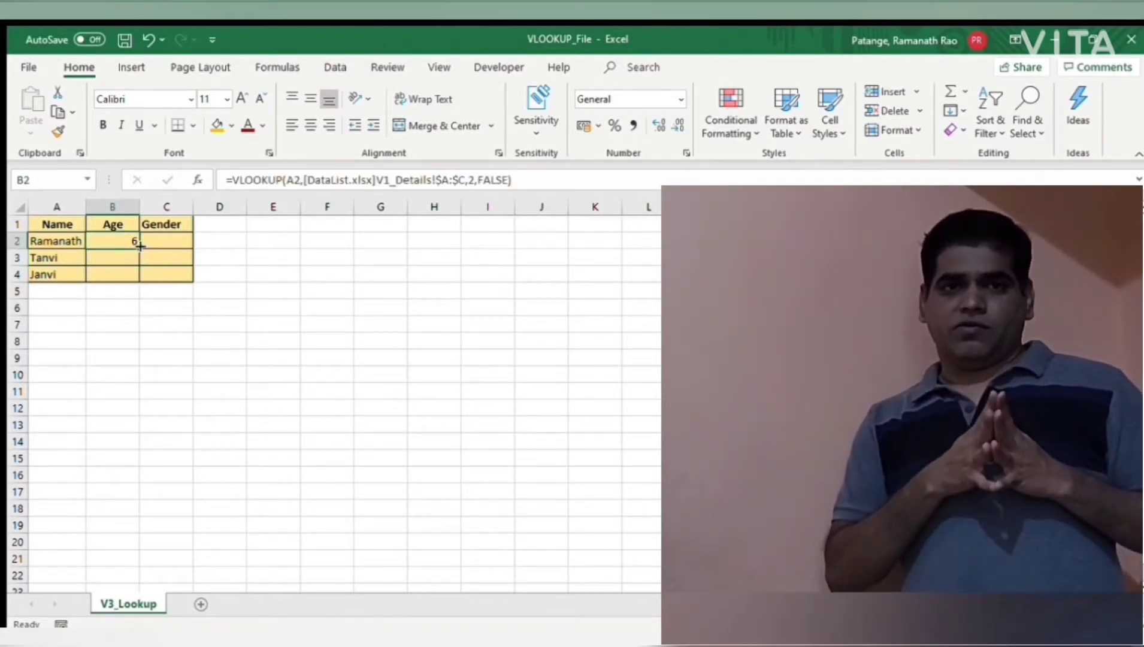
pyautogui.hotkey('ctrl', 'c')
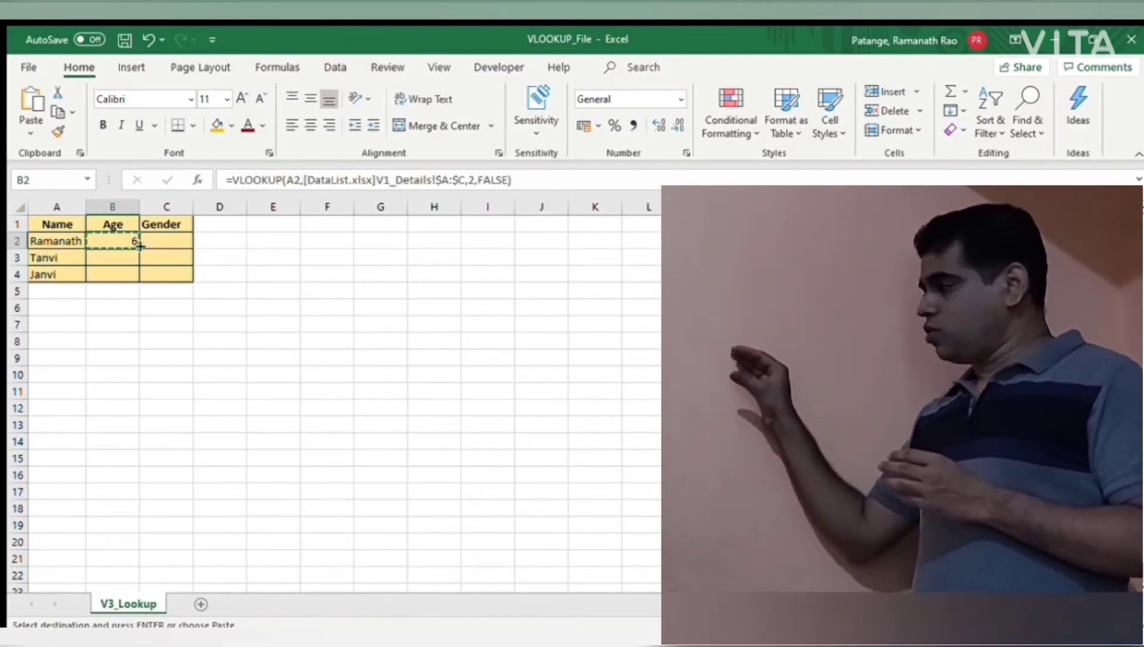
pyautogui.moveTo(124, 251); pyautogui.dragTo(120, 270)
pyautogui.hotkey('ctrl', 'v')
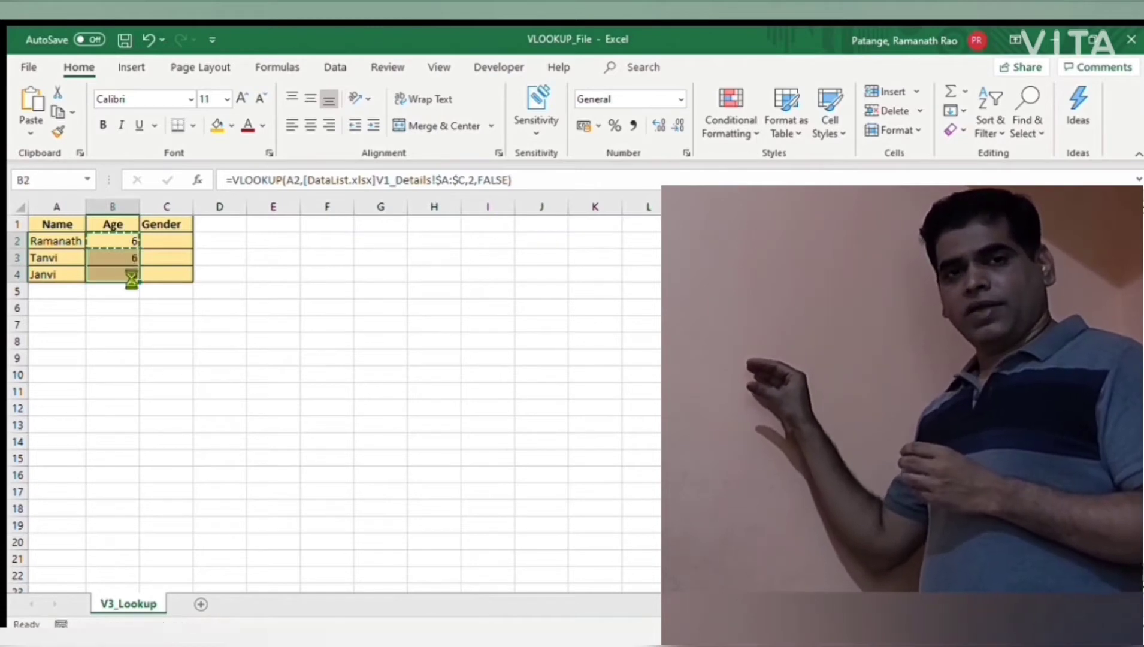
# Step: Try to paste the single copied cell B2 as values over B2:B4, and undo that paste
pyautogui.rightClick(112, 243)
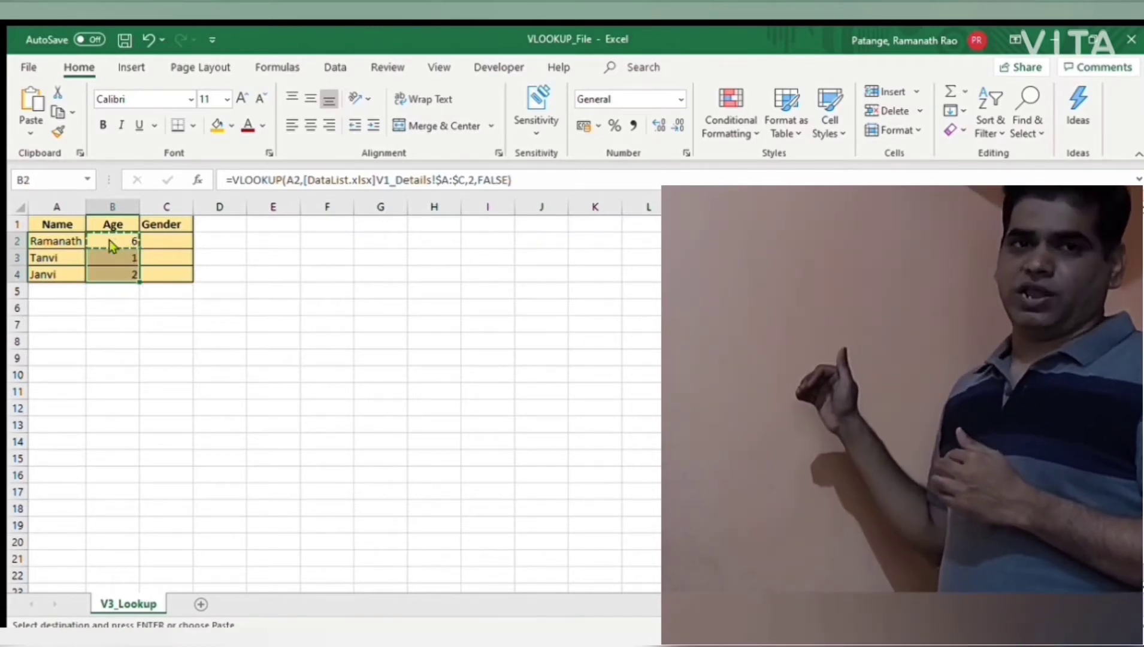
pyautogui.click(172, 273)
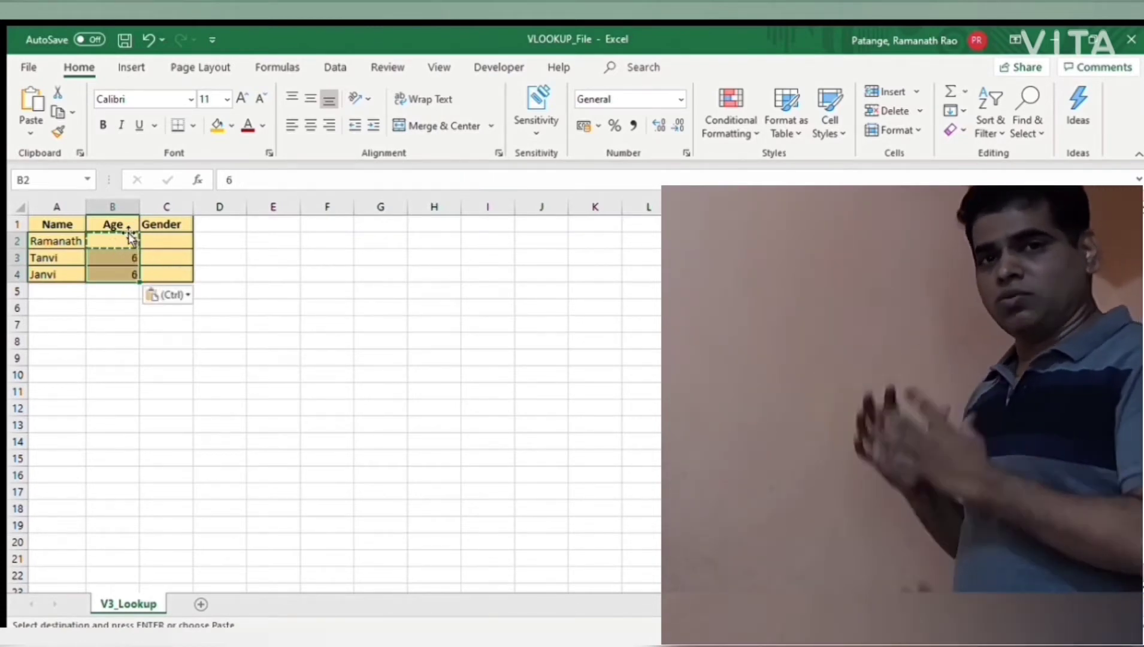
pyautogui.hotkey('ctrl', 'z')
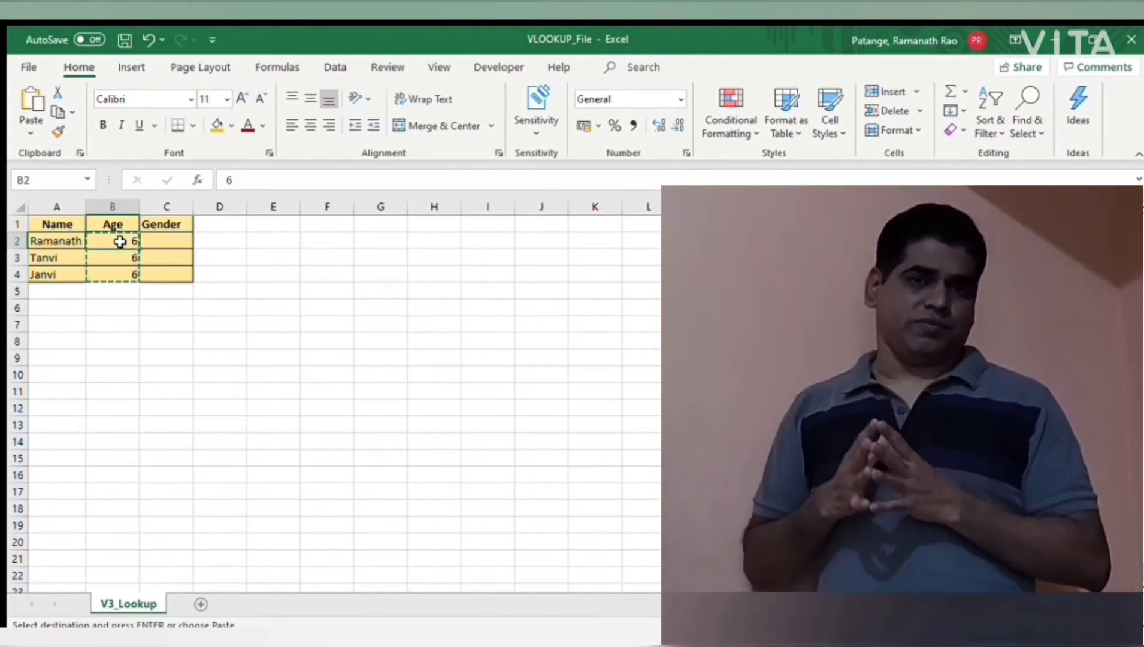
pyautogui.hotkey('ctrl', 'z')
# Step: Replace the Age formulas in B2:B4 with their own values by copying the whole range and pasting it over itself as values
pyautogui.moveTo(123, 236); pyautogui.dragTo(120, 273)
pyautogui.hotkey('ctrl', 'c')
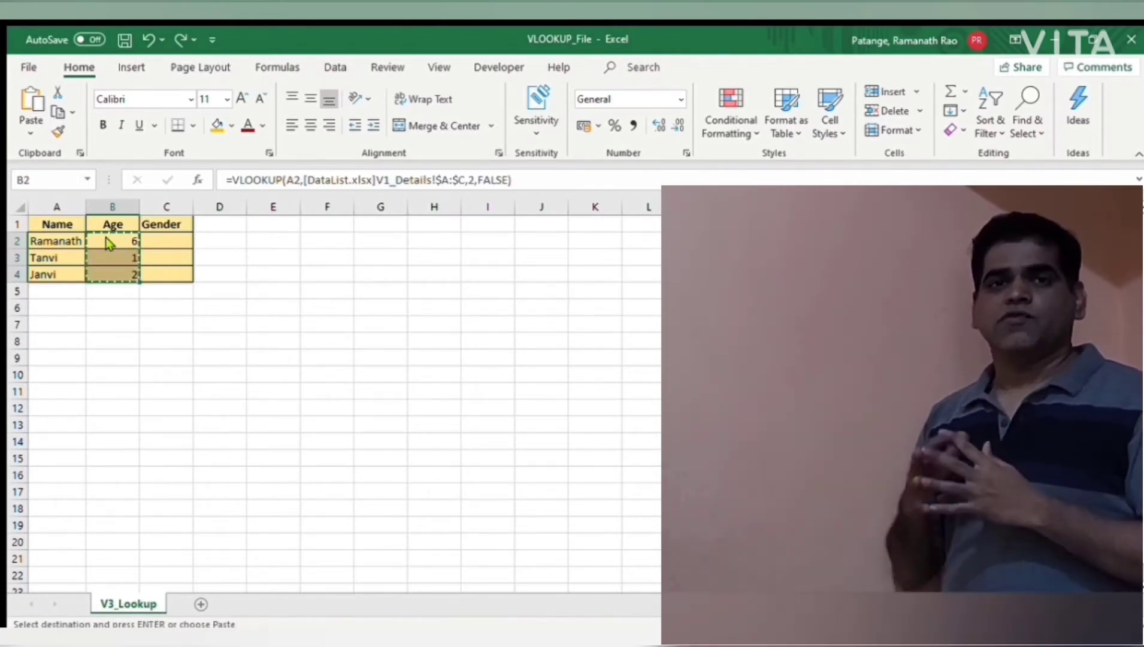
pyautogui.click(169, 272)
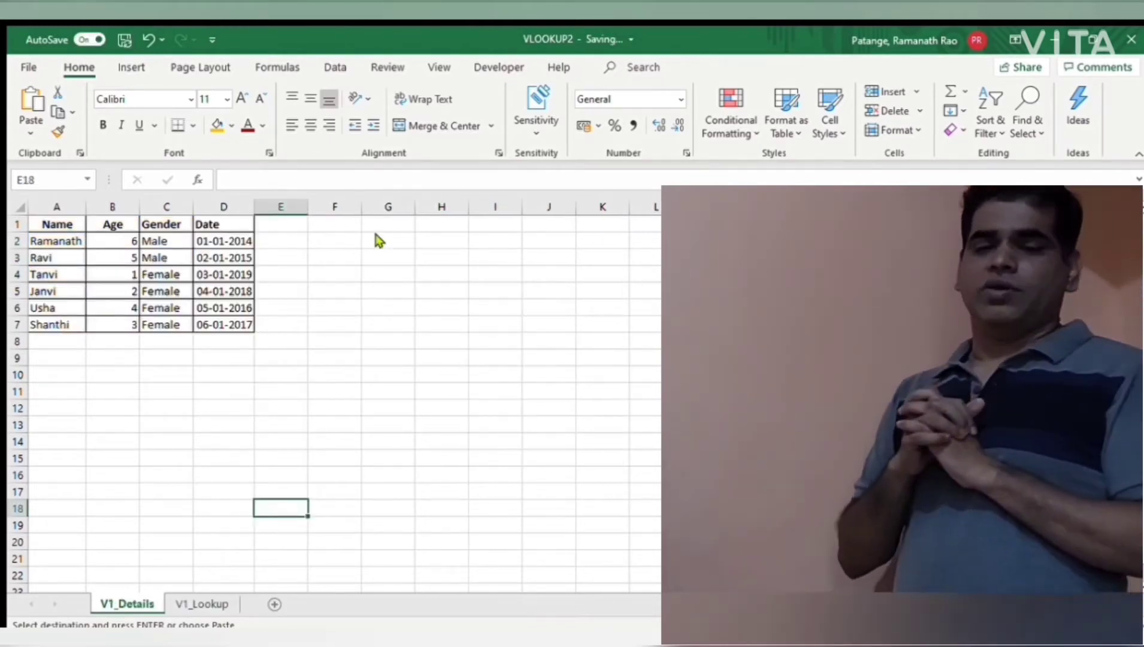
# Step: In the VLOOKUP2 workbook, enter =VLOOKUP(A2,V1_Details!A:D,4,FALSE) in cell D2 of the V1_Lookup sheet to fetch the Date
pyautogui.click(245, 213)
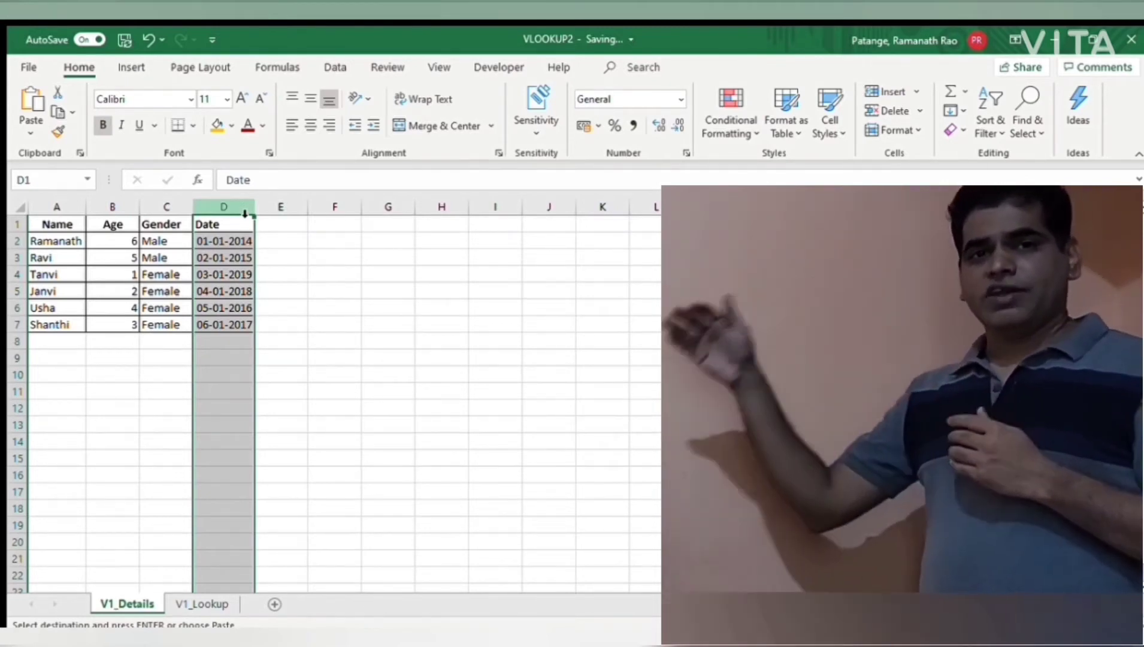
pyautogui.click(196, 602)
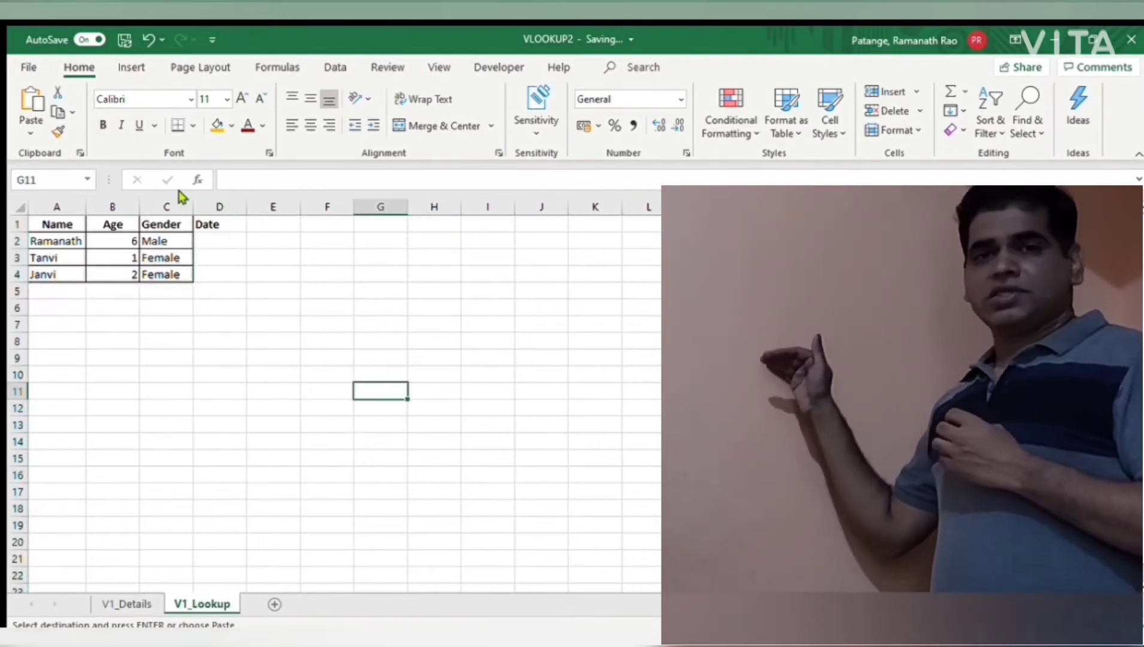
pyautogui.click(211, 236)
pyautogui.write('=vl')
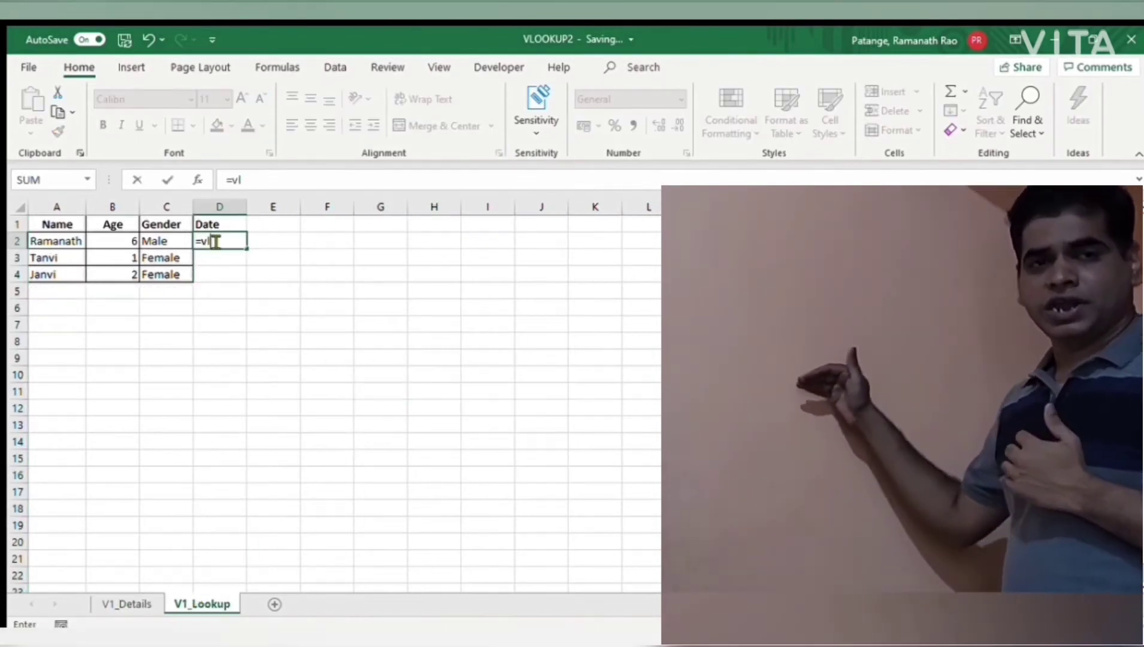
pyautogui.press('Left')
pyautogui.press('Left')
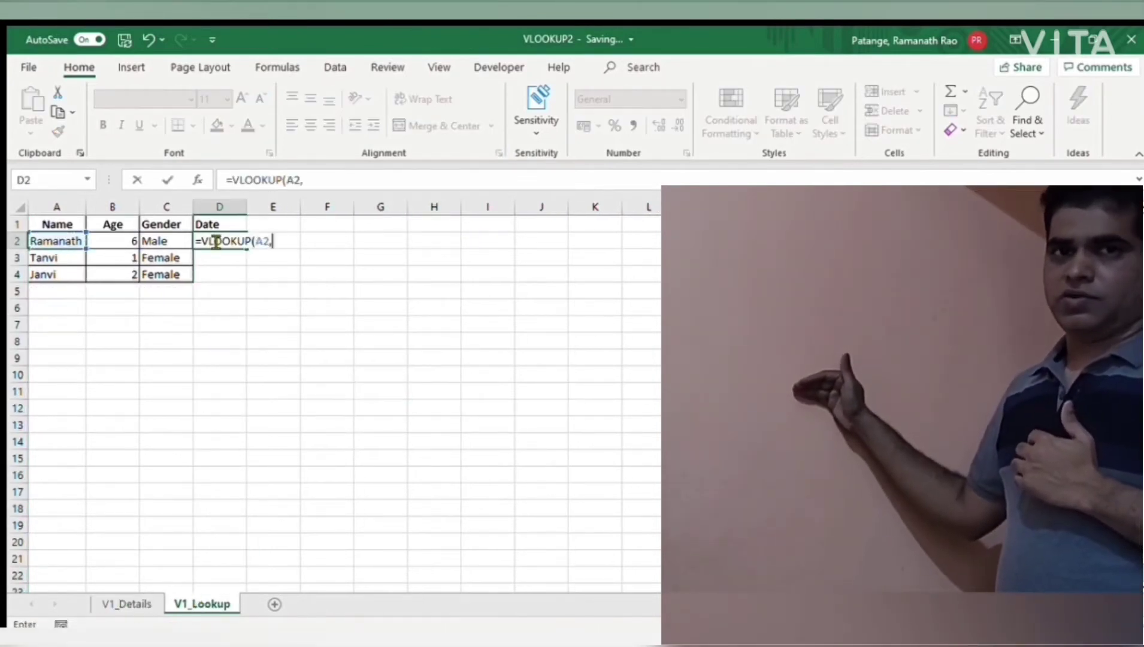
pyautogui.click(135, 603)
pyautogui.moveTo(75, 208); pyautogui.dragTo(236, 220)
pyautogui.write(',')
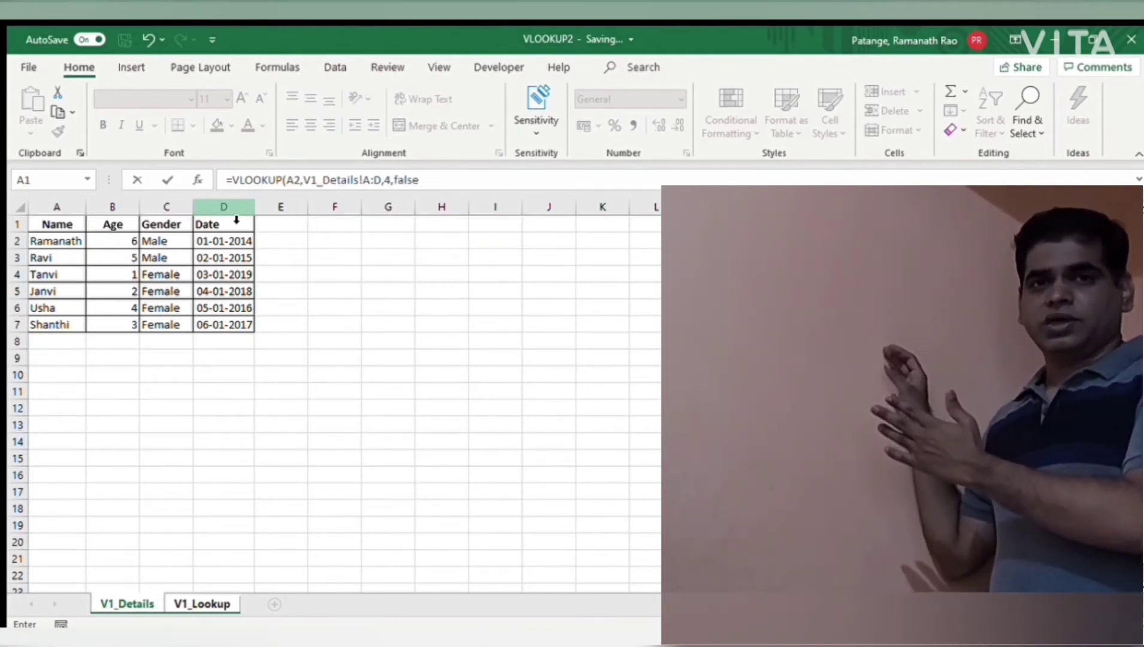
pyautogui.write('4,false')
pyautogui.press('Return')
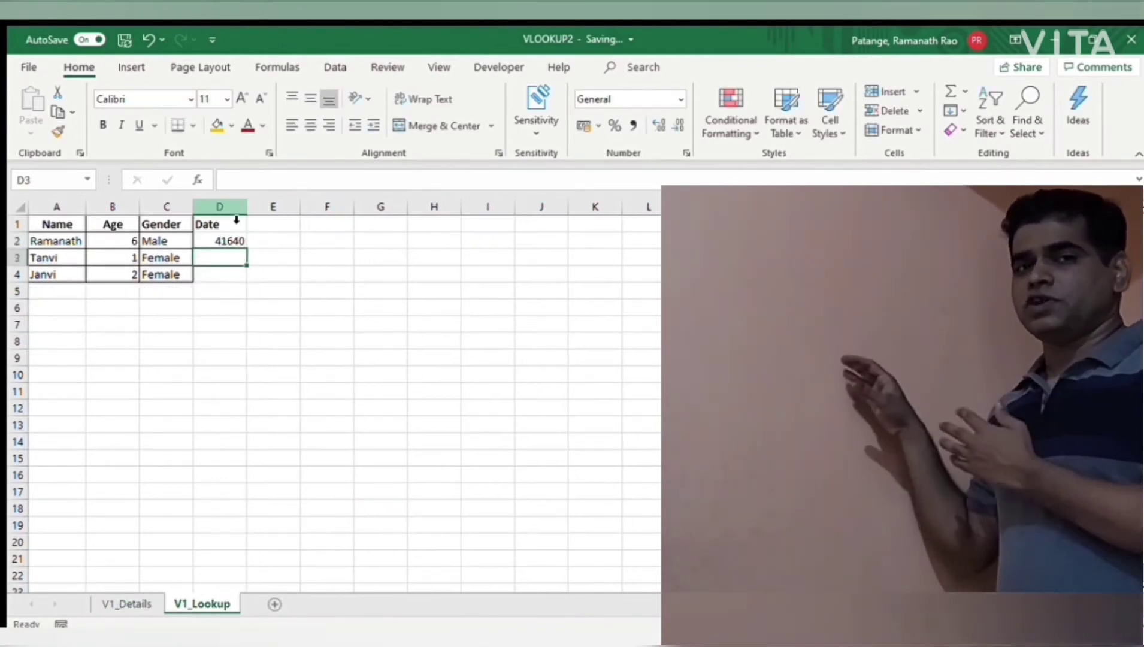
# Step: Fill the Date lookup formula from D2 down to D4 and replace the formulas in D2:D4 with their values
pyautogui.click(235, 242)
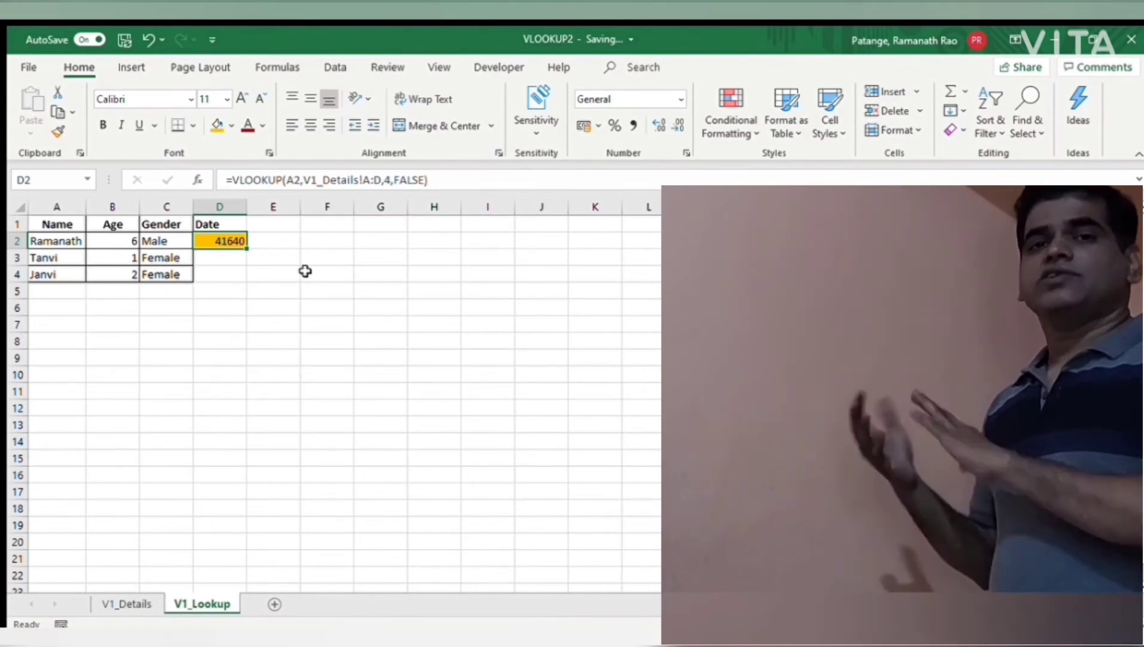
pyautogui.doubleClick(247, 249)
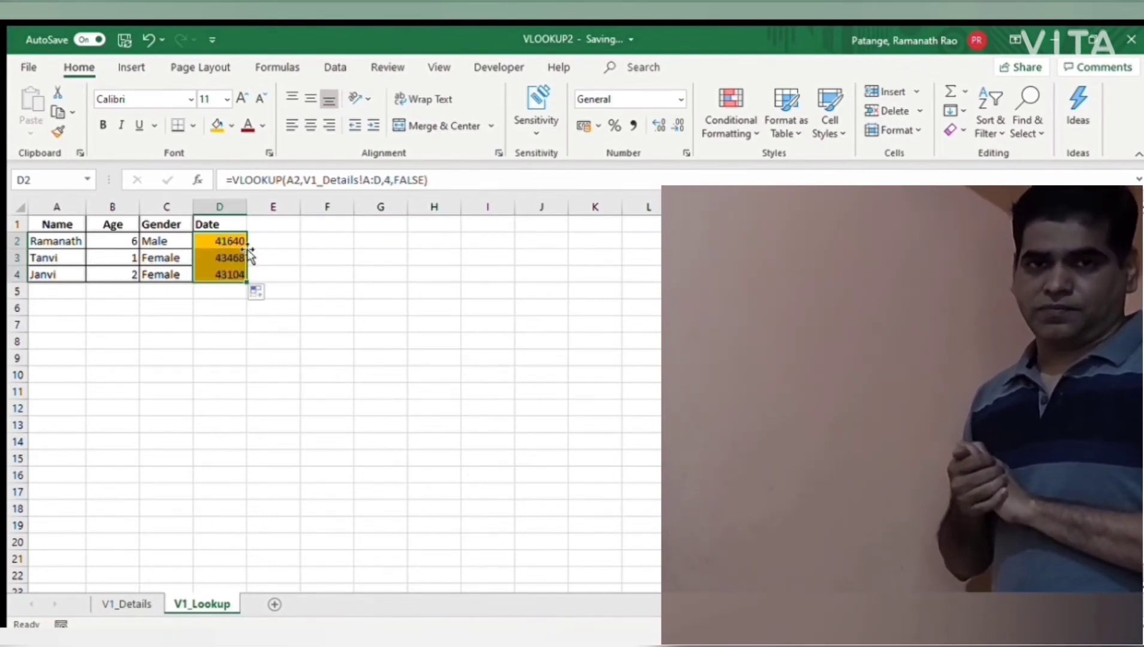
pyautogui.hotkey('ctrl', 'c')
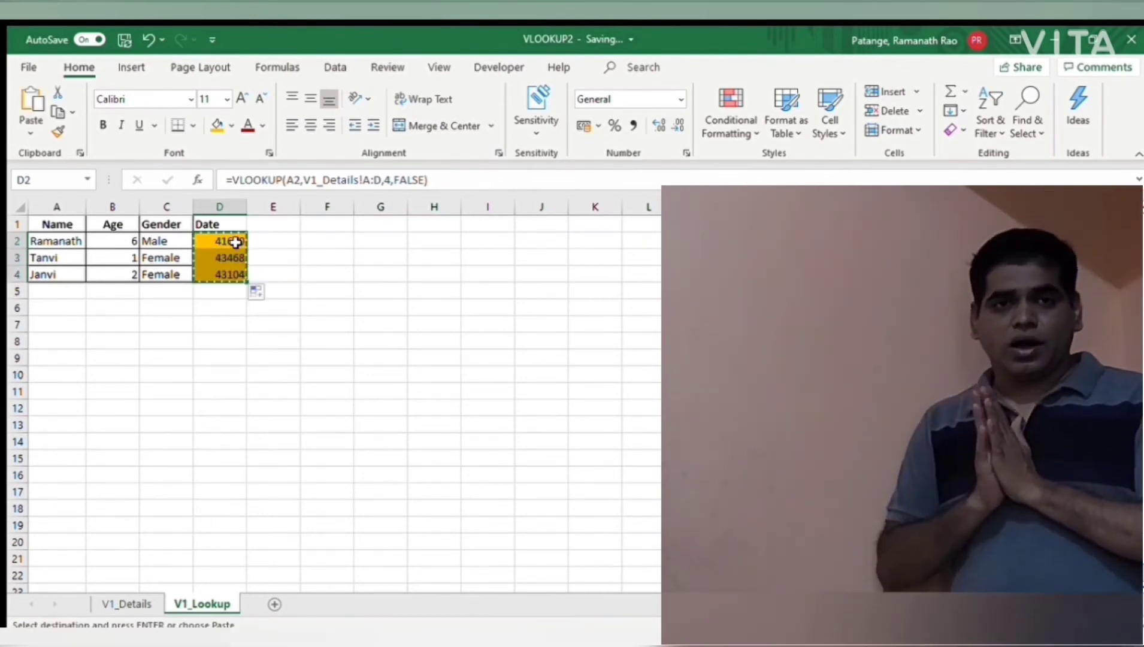
pyautogui.click(297, 269)
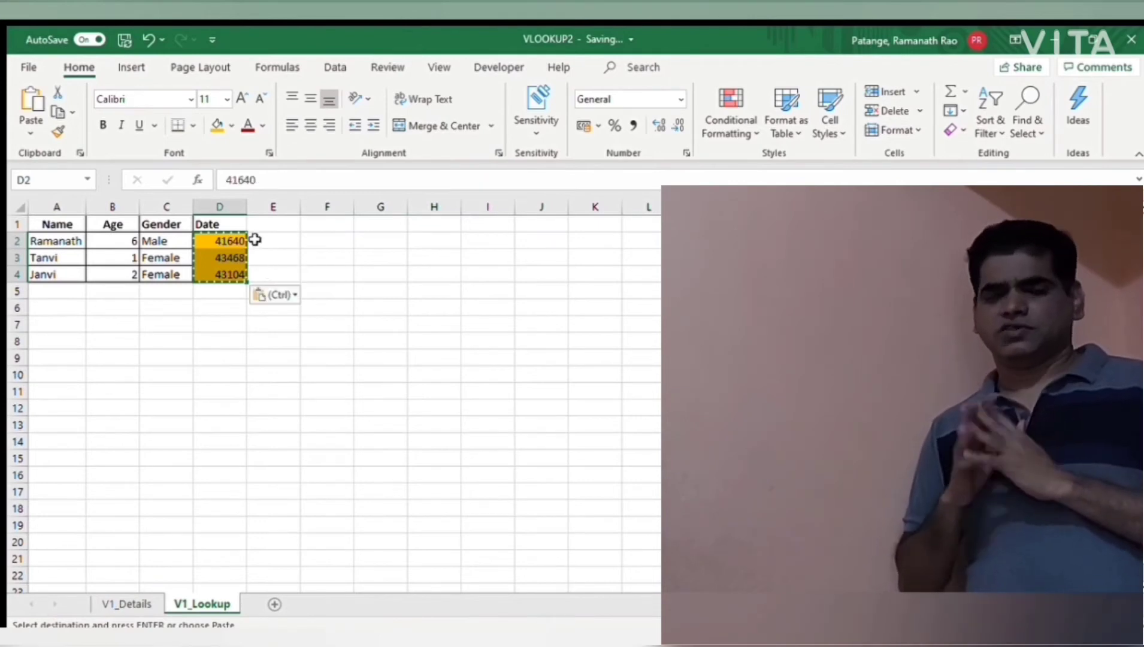
# Step: Format the Date column D on V1_Lookup with the custom number format dd-mm-yyyy
pyautogui.click(238, 211)
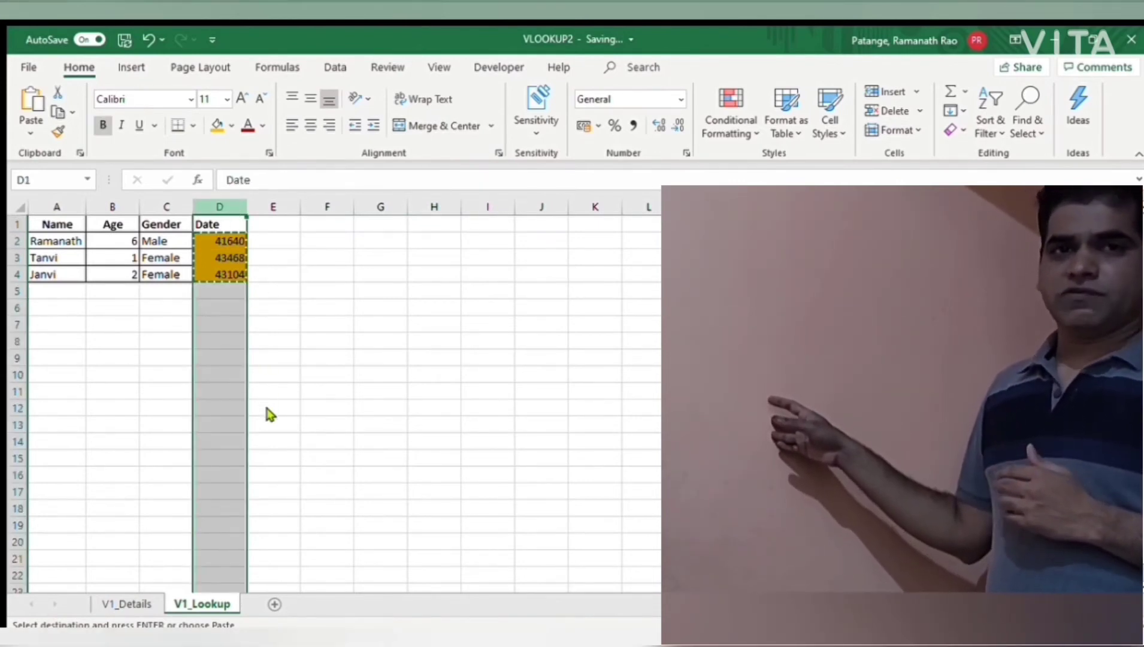
pyautogui.press('Escape')
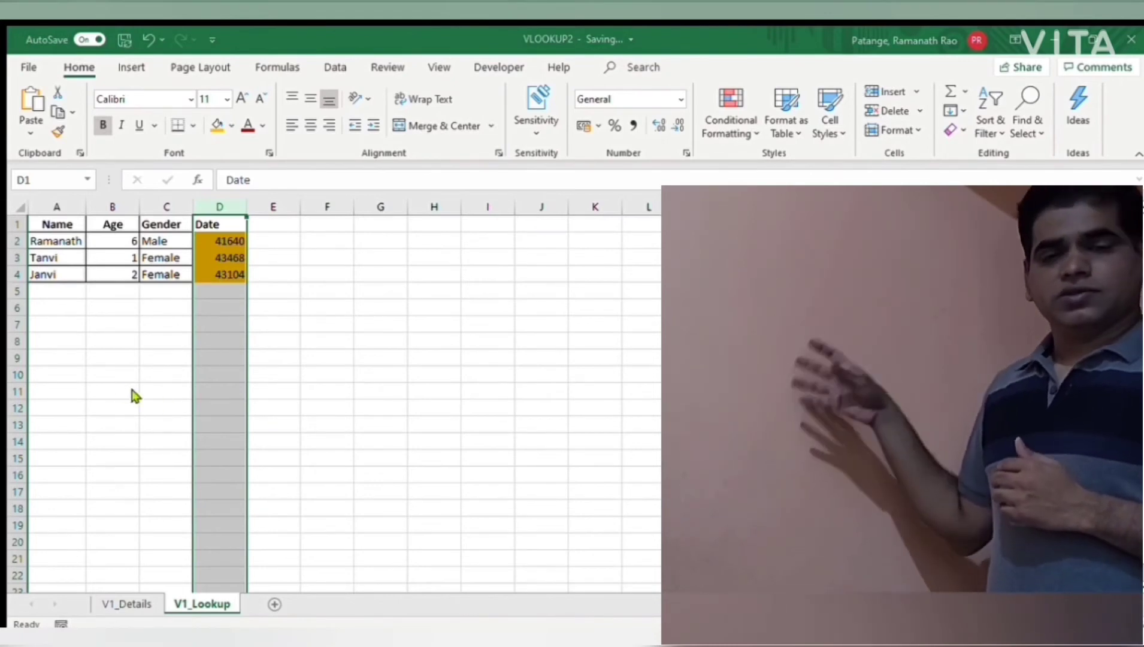
pyautogui.rightClick(231, 208)
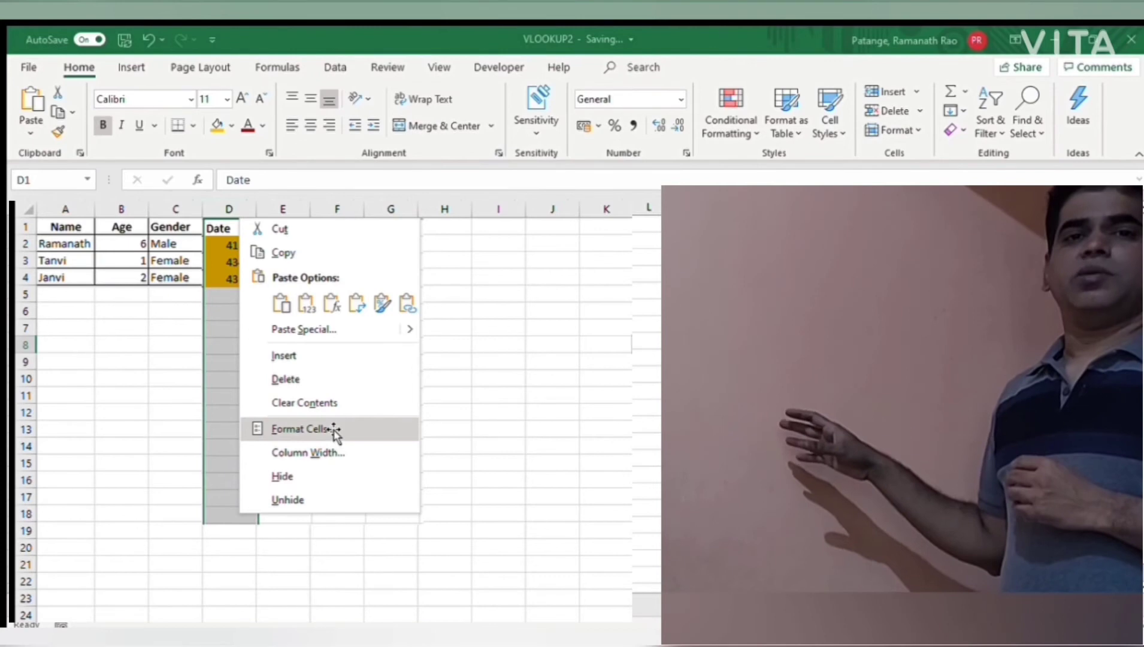
pyautogui.click(303, 429)
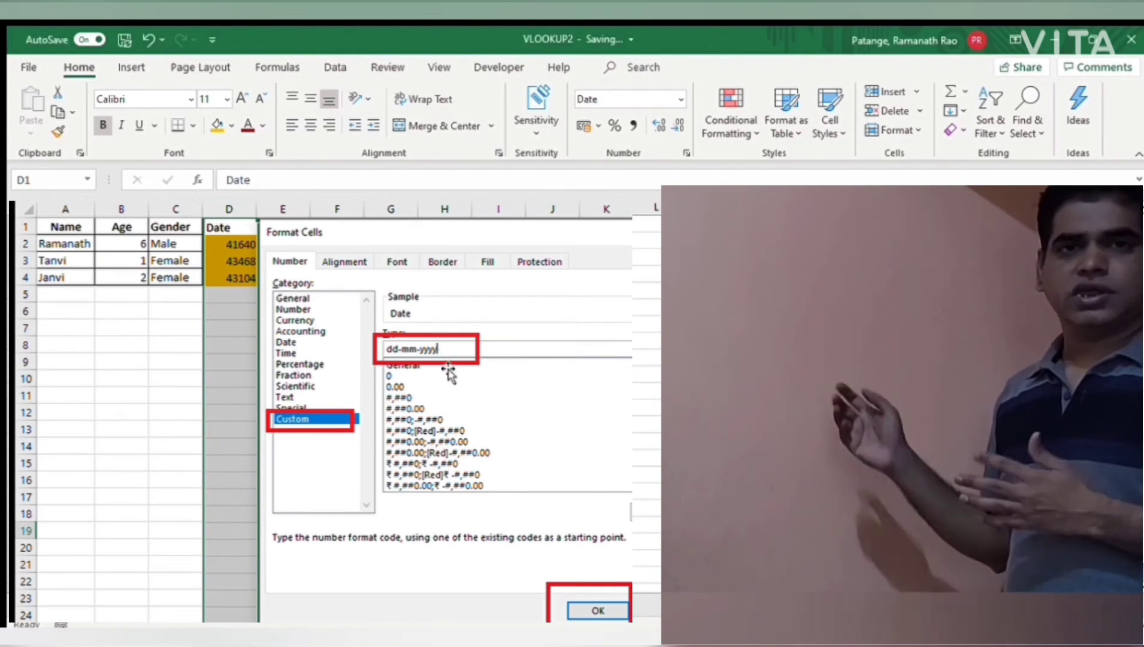
pyautogui.moveTo(225, 241); pyautogui.dragTo(225, 274)
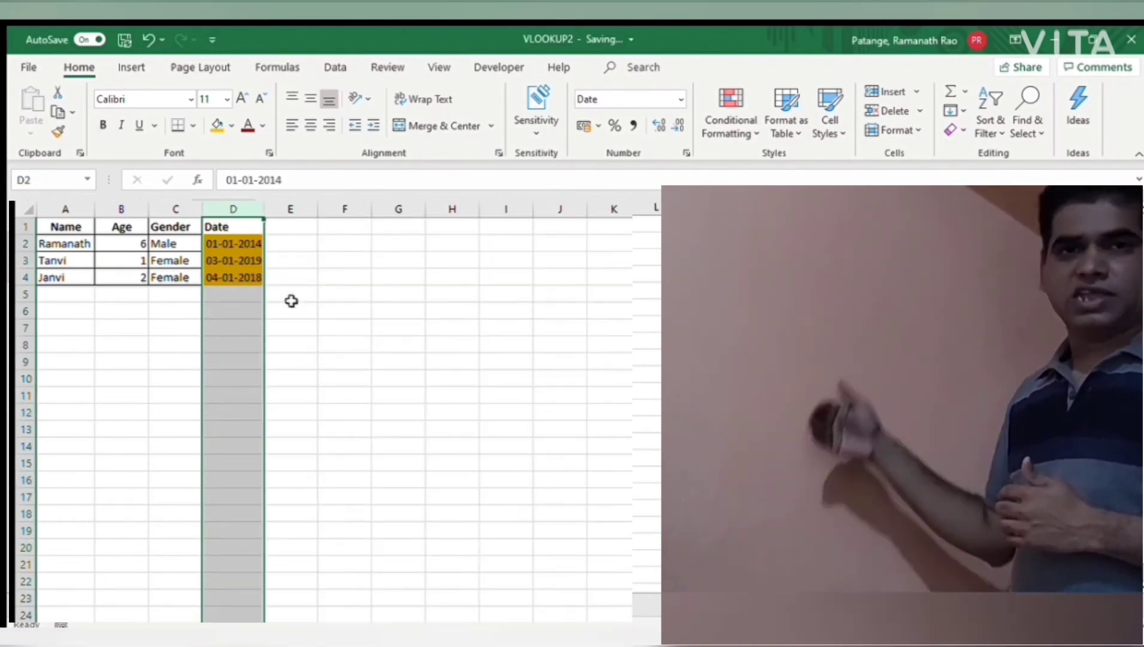
pyautogui.click(224, 207)
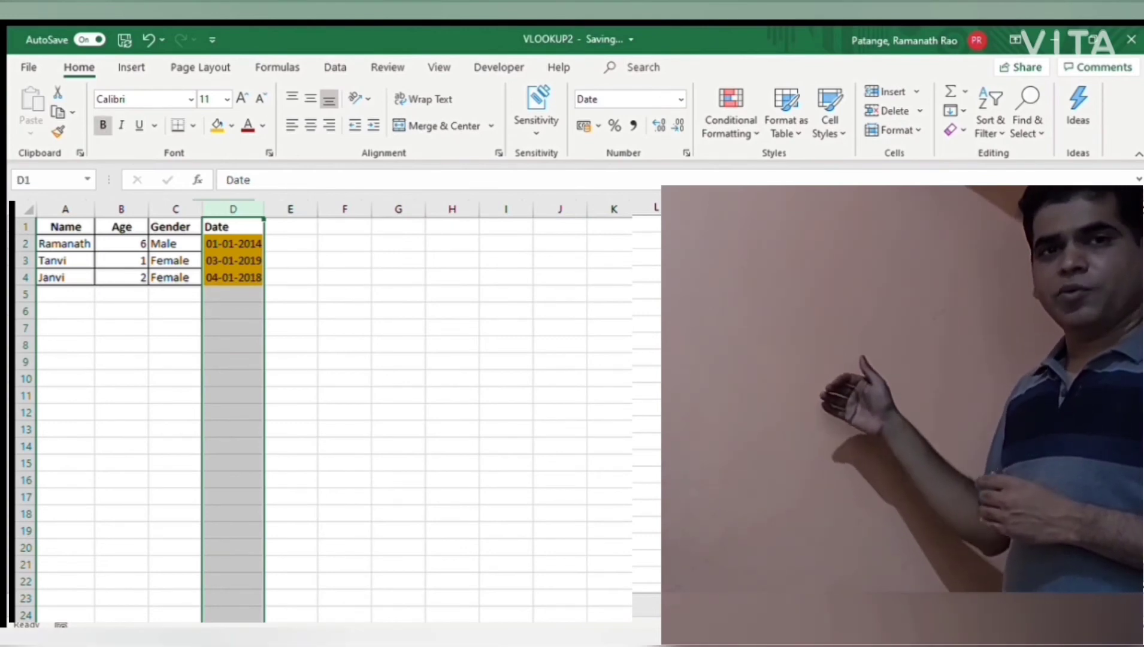